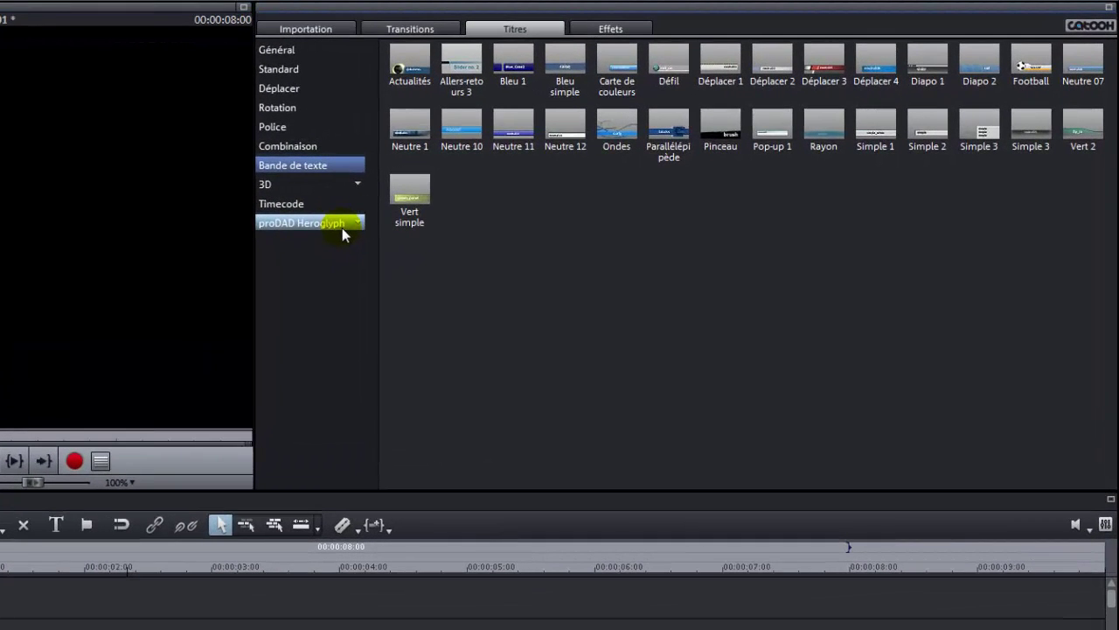
# - Start the proDAD Heroglyph video wall assistant and continue with the Mosaïque preset Classique: 3;3
pyautogui.click(298, 226)
pyautogui.click(303, 342)
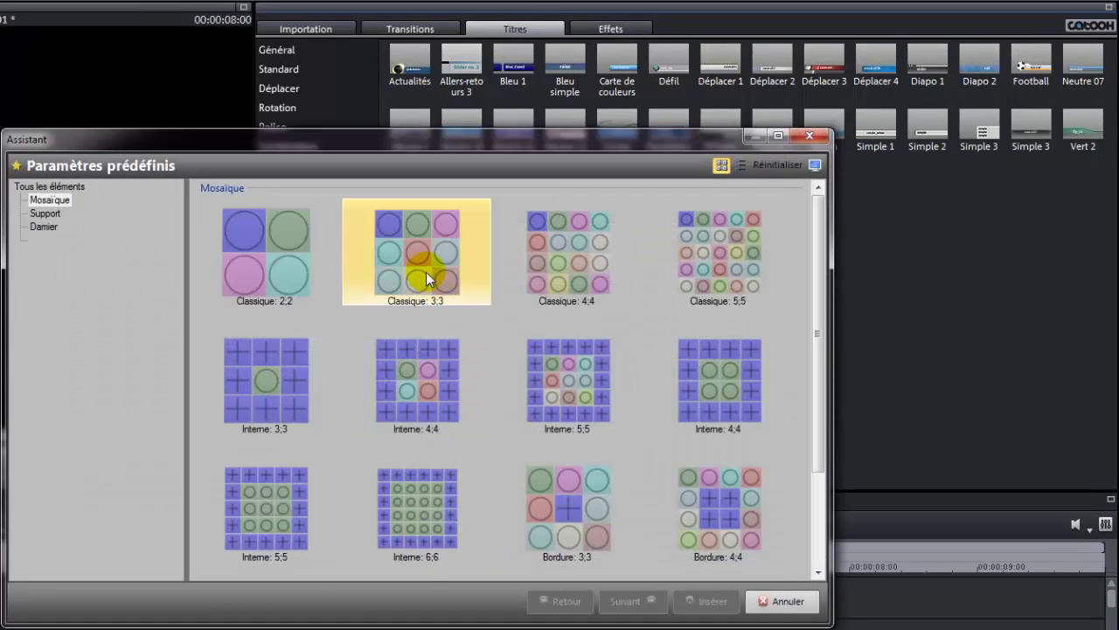
pyautogui.click(423, 236)
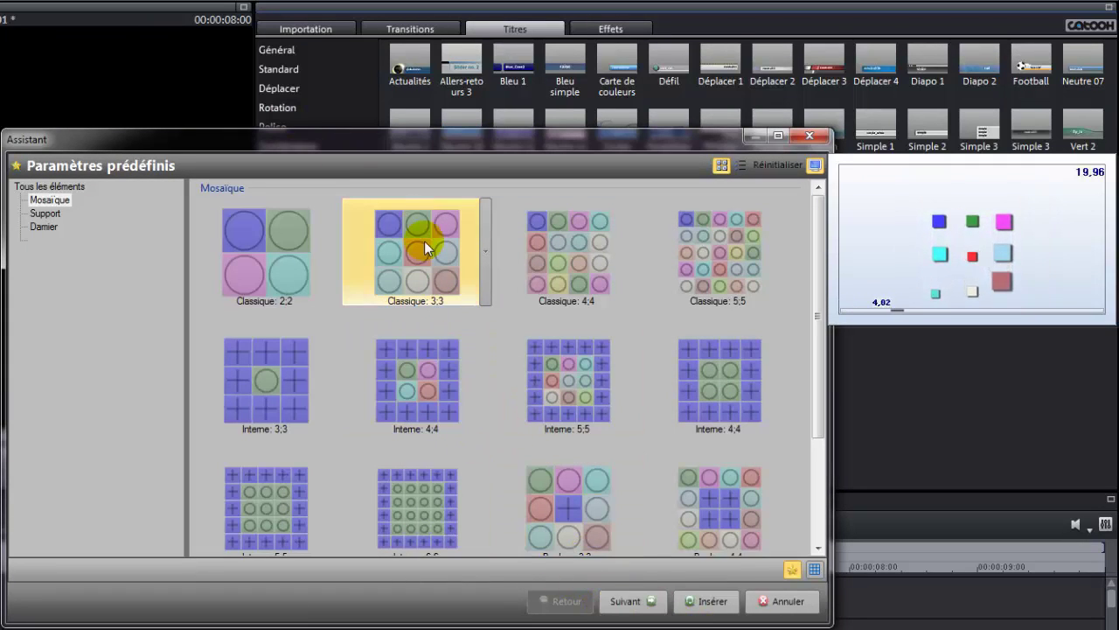
pyautogui.click(637, 604)
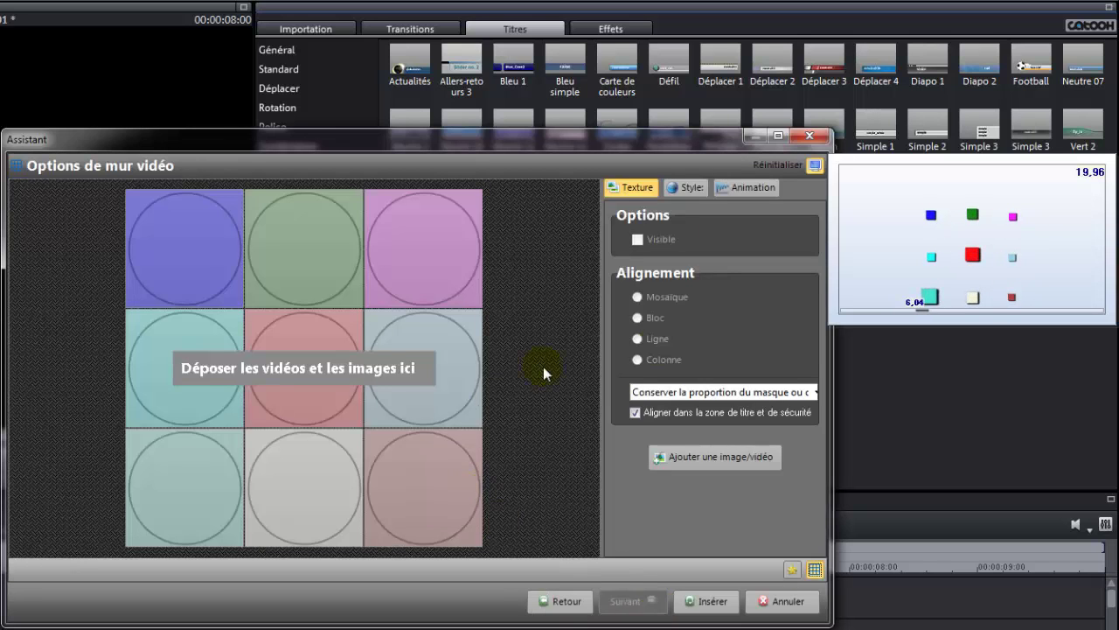
pyautogui.click(698, 459)
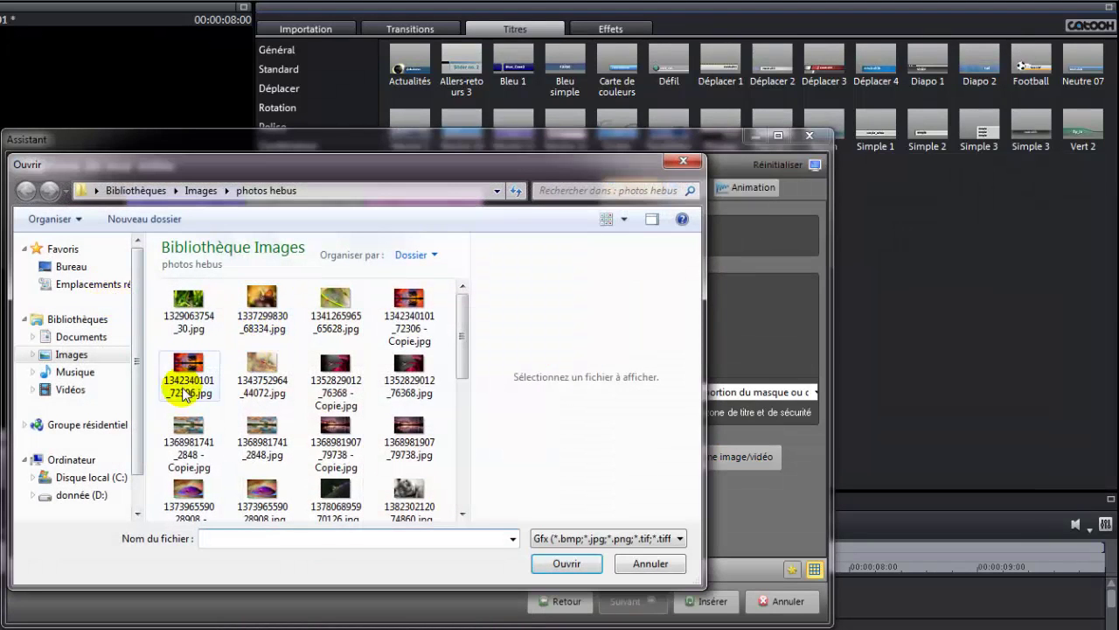
pyautogui.click(186, 369)
pyautogui.keyDown('ctrl'); pyautogui.click(409, 374); pyautogui.keyUp('ctrl')
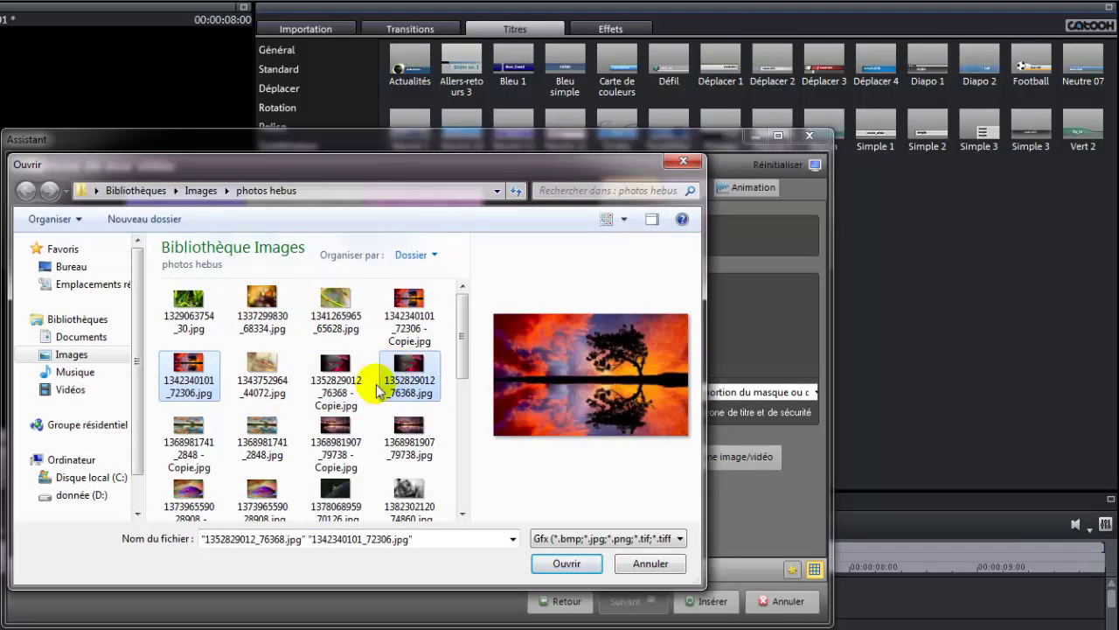
pyautogui.keyDown('ctrl'); pyautogui.click(187, 437); pyautogui.keyUp('ctrl')
pyautogui.keyDown('ctrl'); pyautogui.click(429, 433); pyautogui.keyUp('ctrl')
pyautogui.keyDown('ctrl'); pyautogui.click(192, 489); pyautogui.keyUp('ctrl')
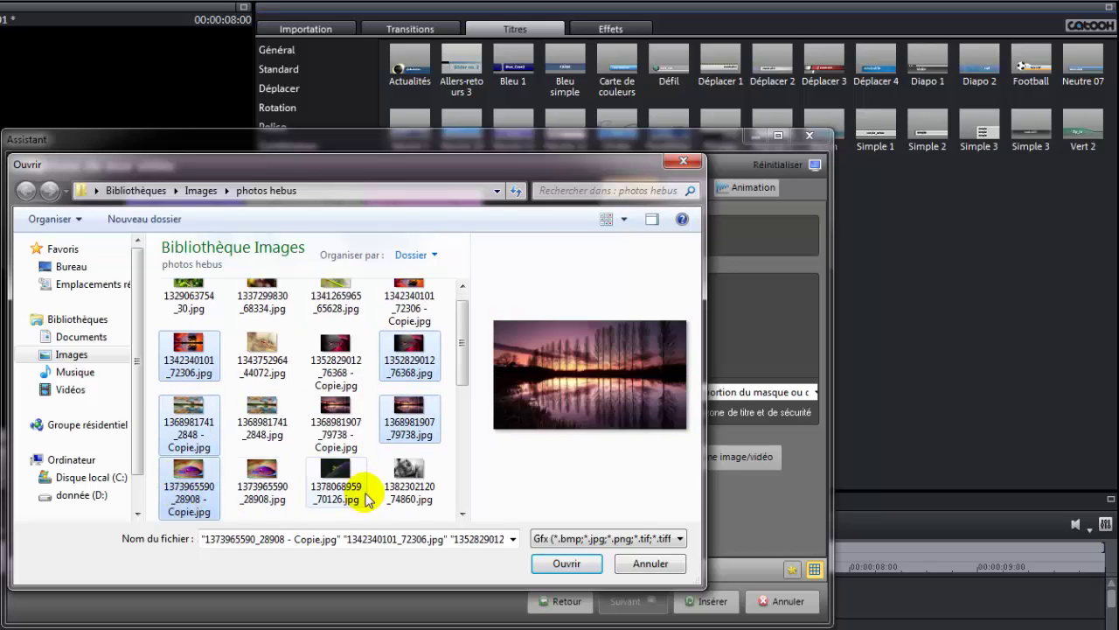
pyautogui.keyDown('ctrl'); pyautogui.click(407, 476); pyautogui.keyUp('ctrl')
pyautogui.keyDown('ctrl'); pyautogui.click(329, 480); pyautogui.keyUp('ctrl')
pyautogui.scroll(-3, 457, 375)
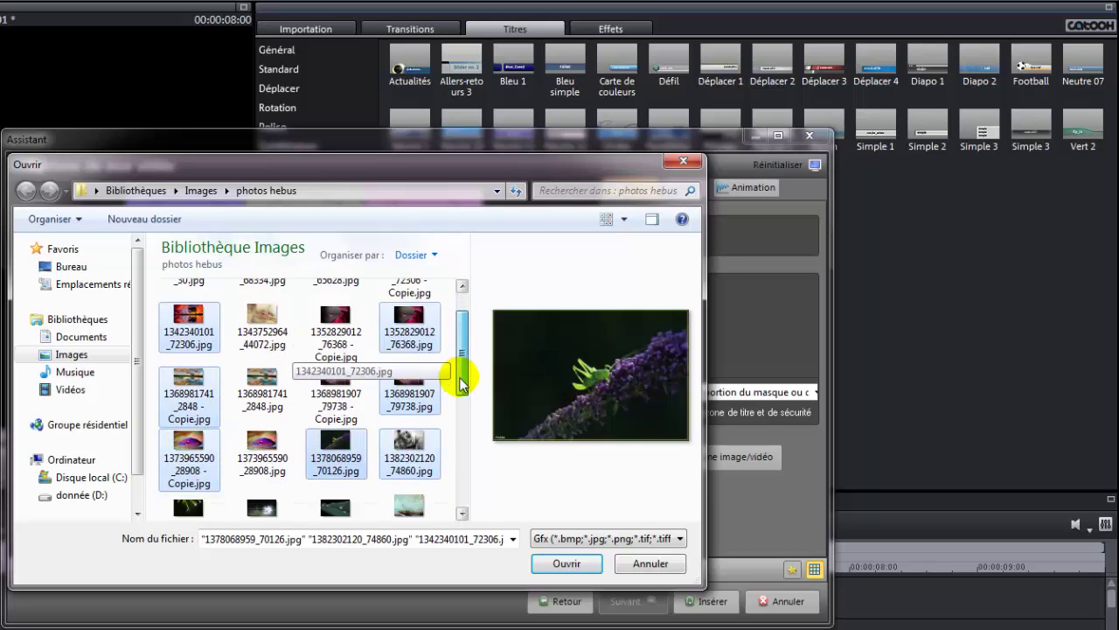
pyautogui.keyDown('ctrl'); pyautogui.click(406, 444); pyautogui.keyUp('ctrl')
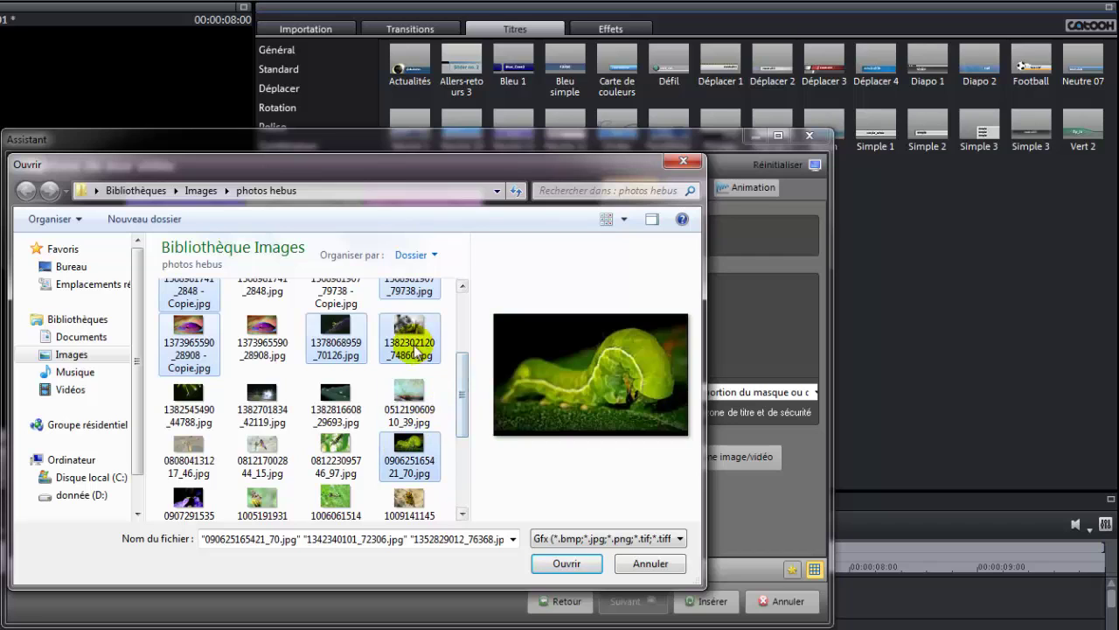
pyautogui.scroll(3, 460, 378)
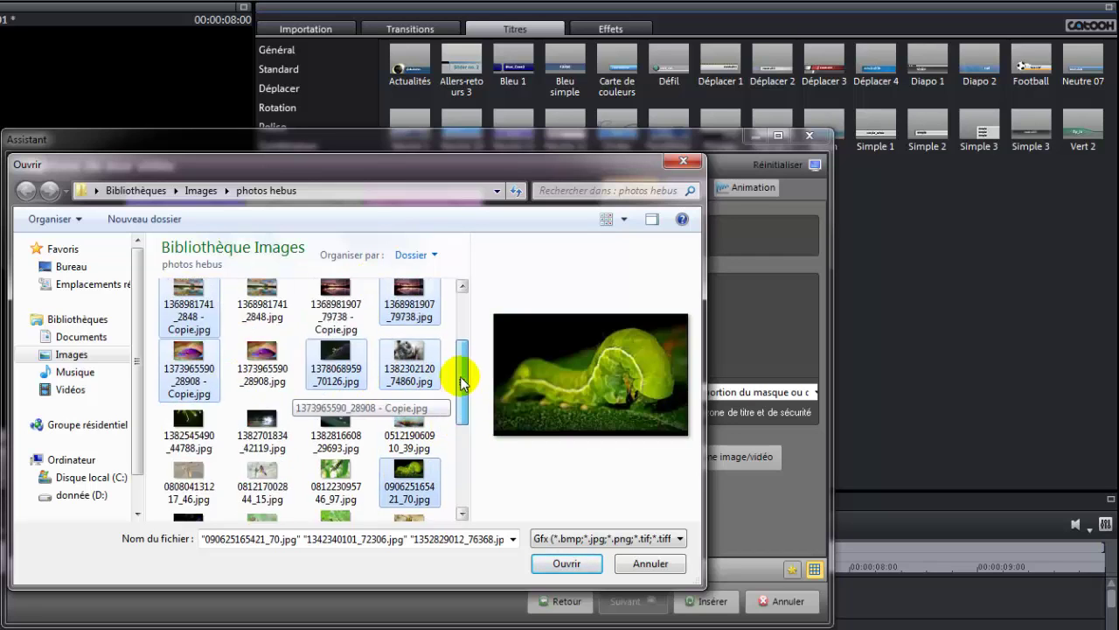
pyautogui.scroll(2, 463, 324)
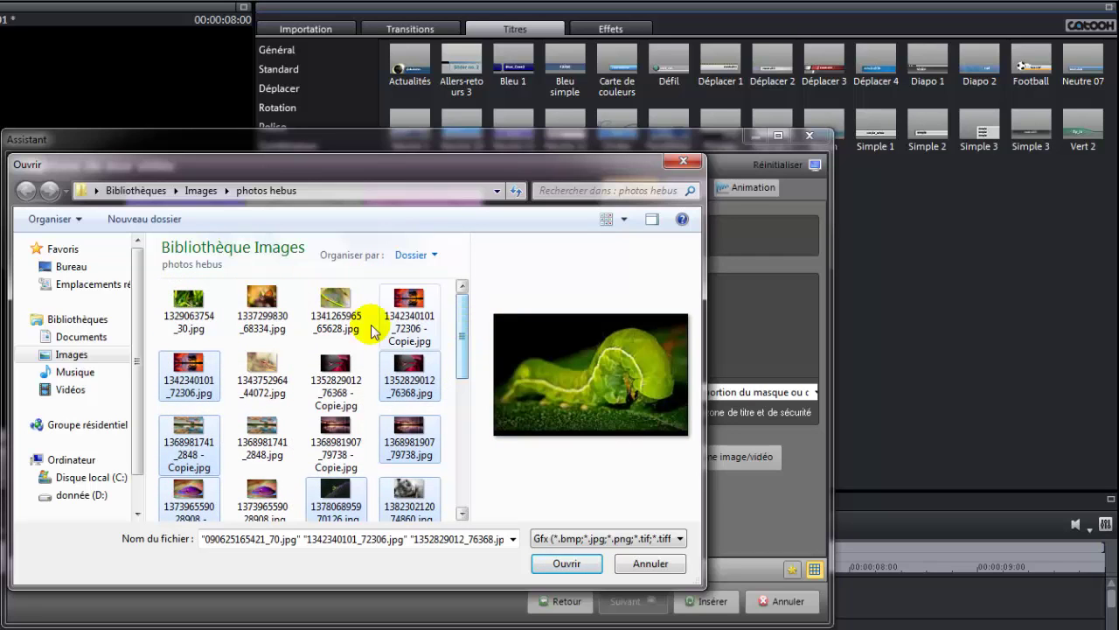
pyautogui.keyDown('ctrl'); pyautogui.click(270, 312); pyautogui.keyUp('ctrl')
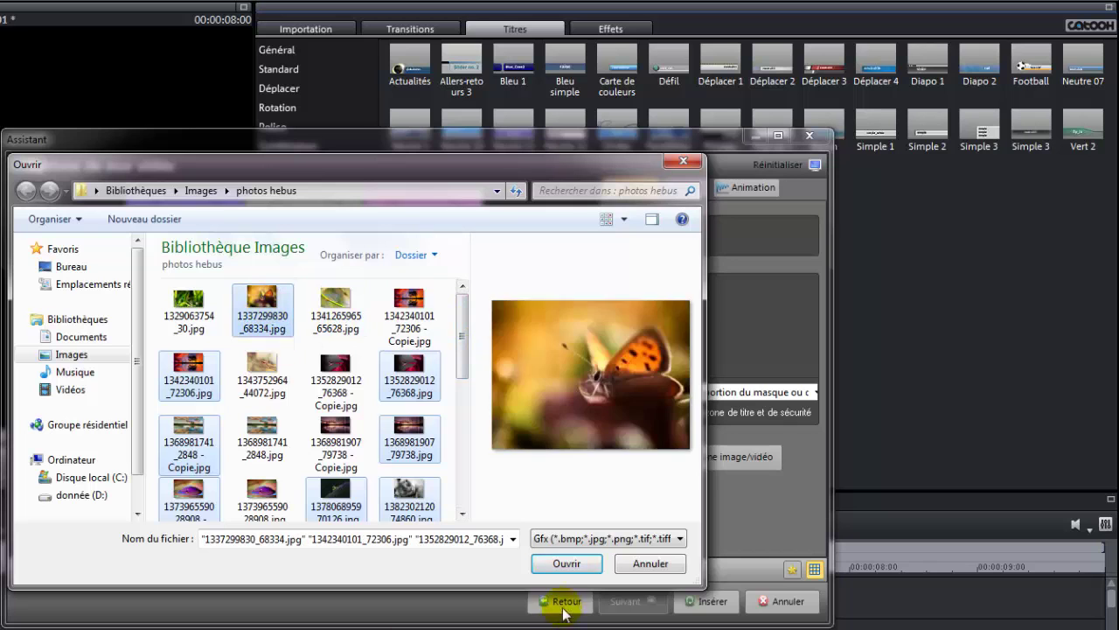
pyautogui.click(565, 562)
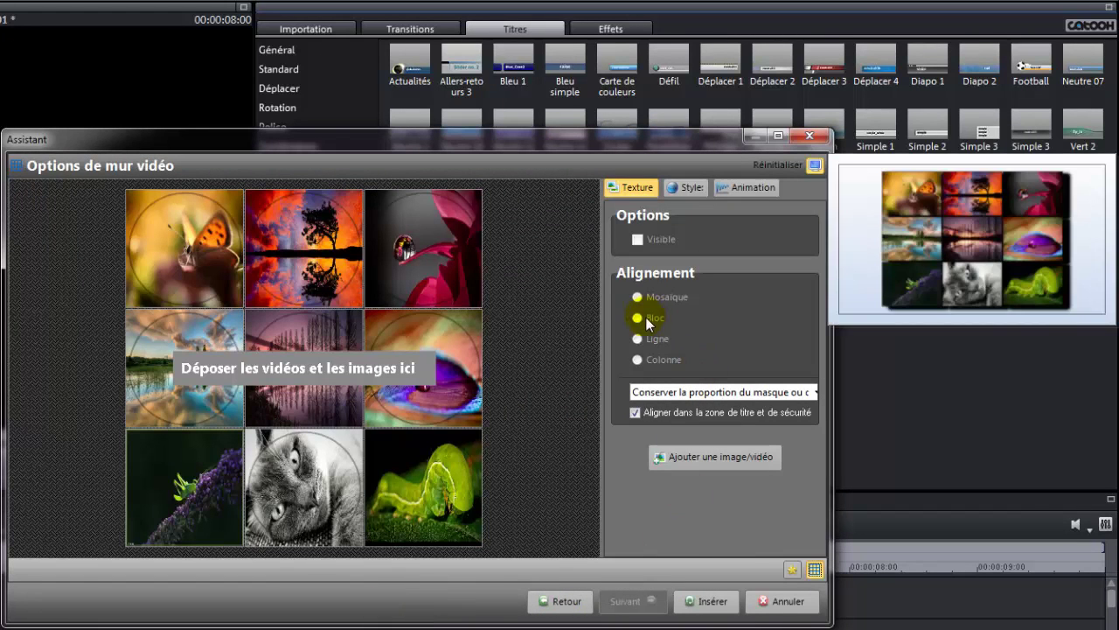
# - Apply the dark-outlined grey-green star design from the Proéminent styles to the video wall
pyautogui.click(689, 187)
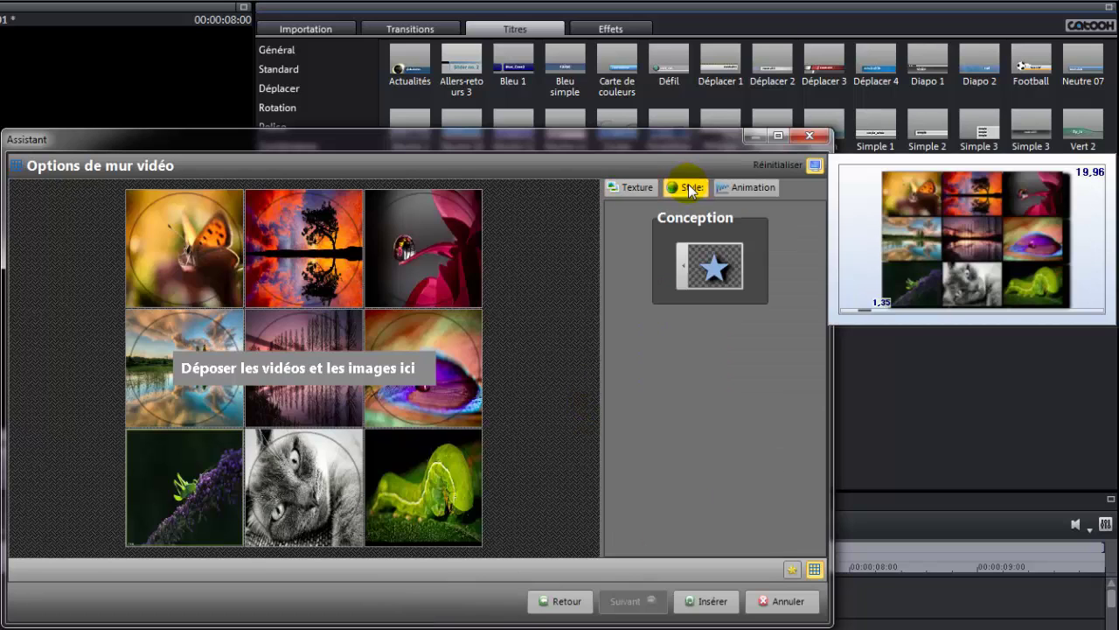
pyautogui.click(710, 265)
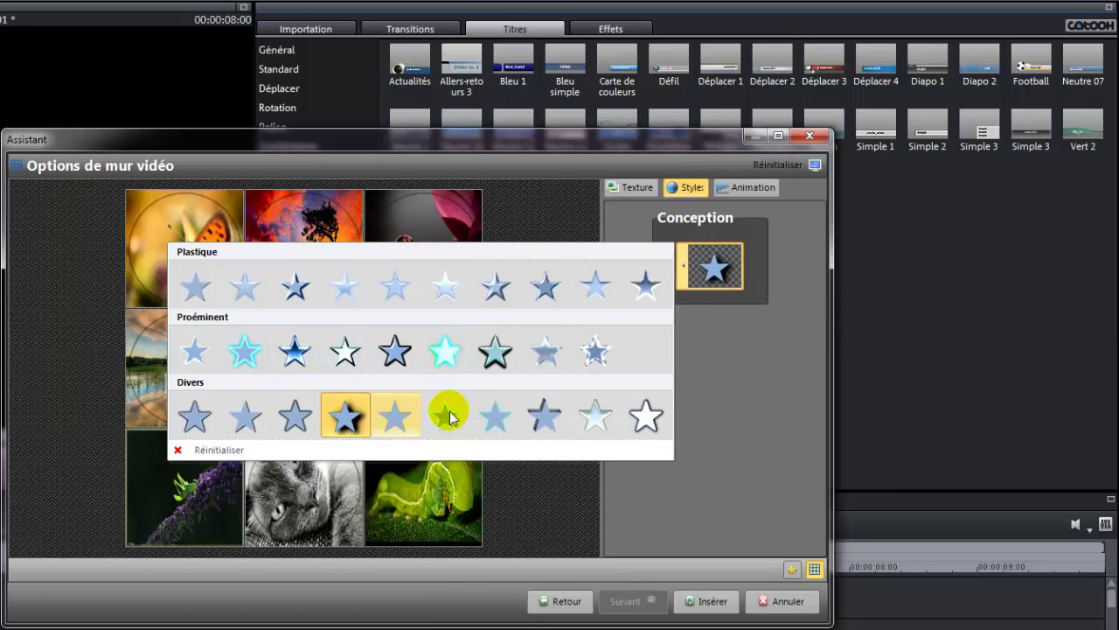
pyautogui.click(493, 351)
# - Enable the Fondu avant et arrière animation for the wall and insert the wall into the Heroglyph title
pyautogui.click(773, 192)
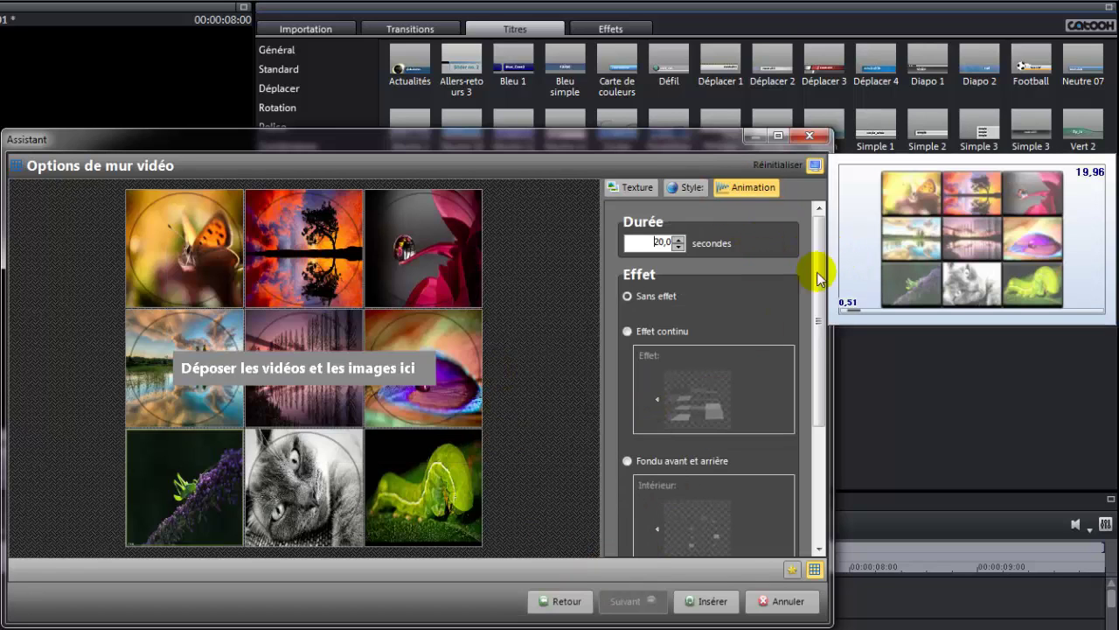
pyautogui.moveTo(814, 270); pyautogui.dragTo(812, 375)
pyautogui.click(627, 305)
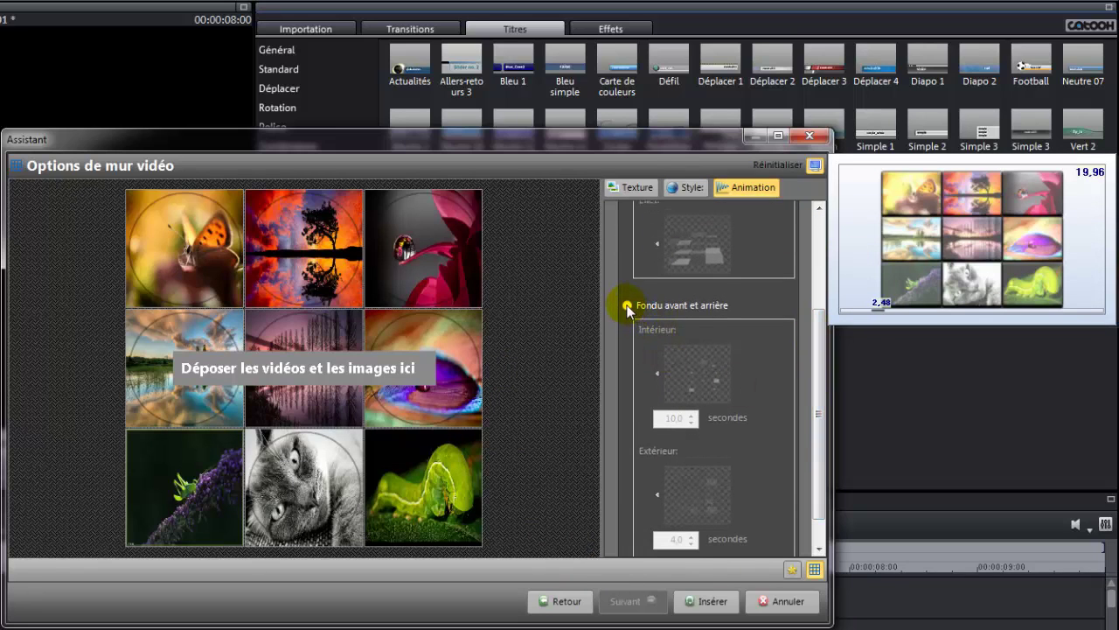
pyautogui.click(626, 305)
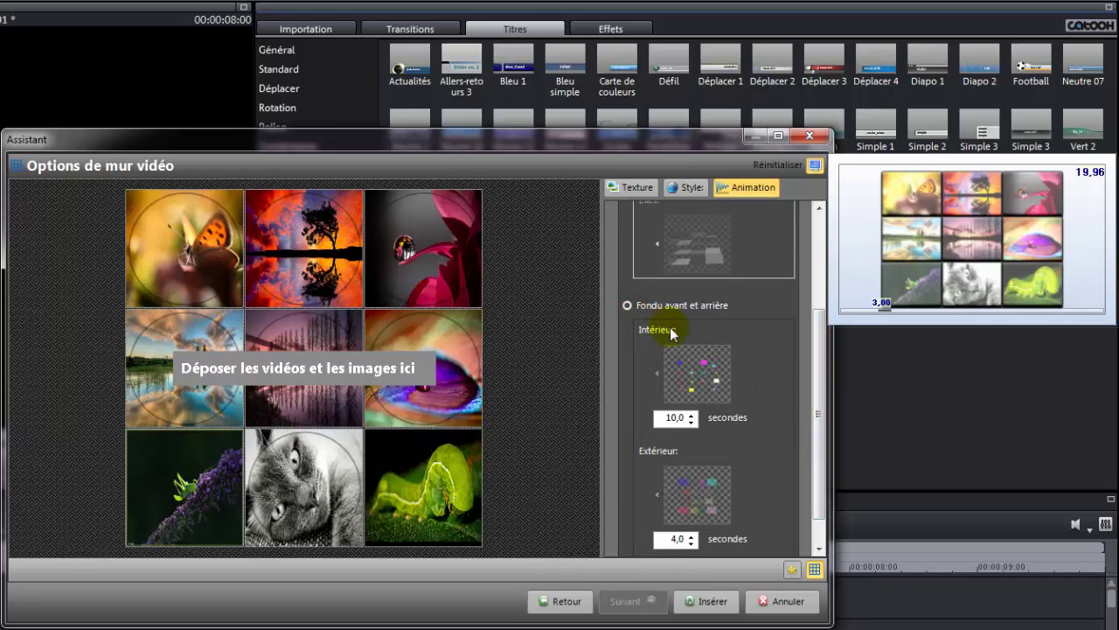
pyautogui.click(662, 378)
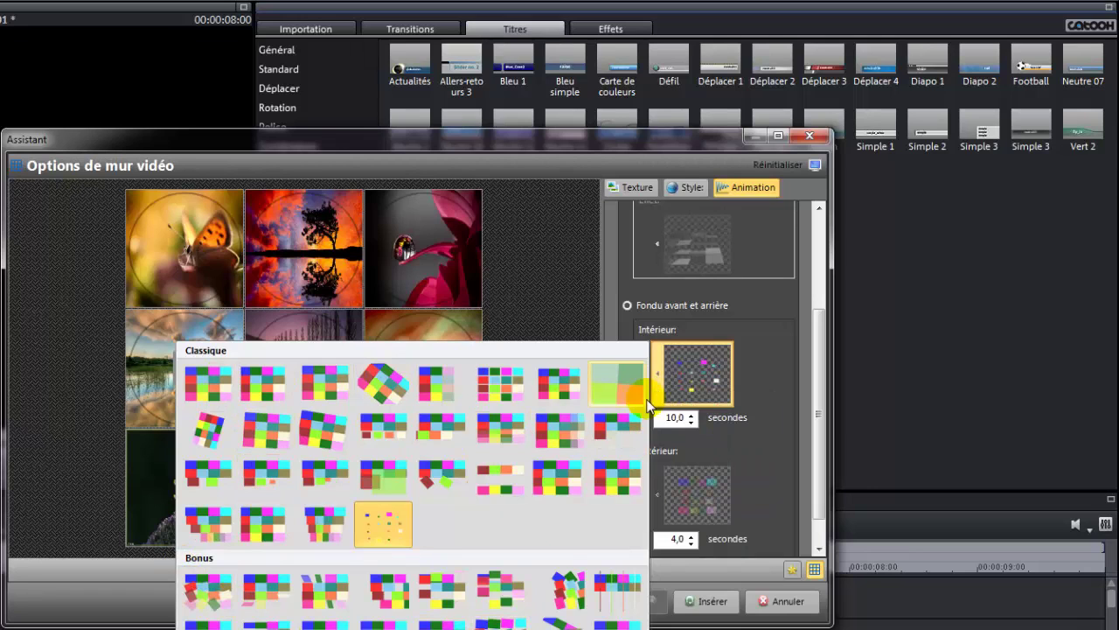
pyautogui.click(772, 425)
pyautogui.moveTo(824, 376); pyautogui.dragTo(825, 425)
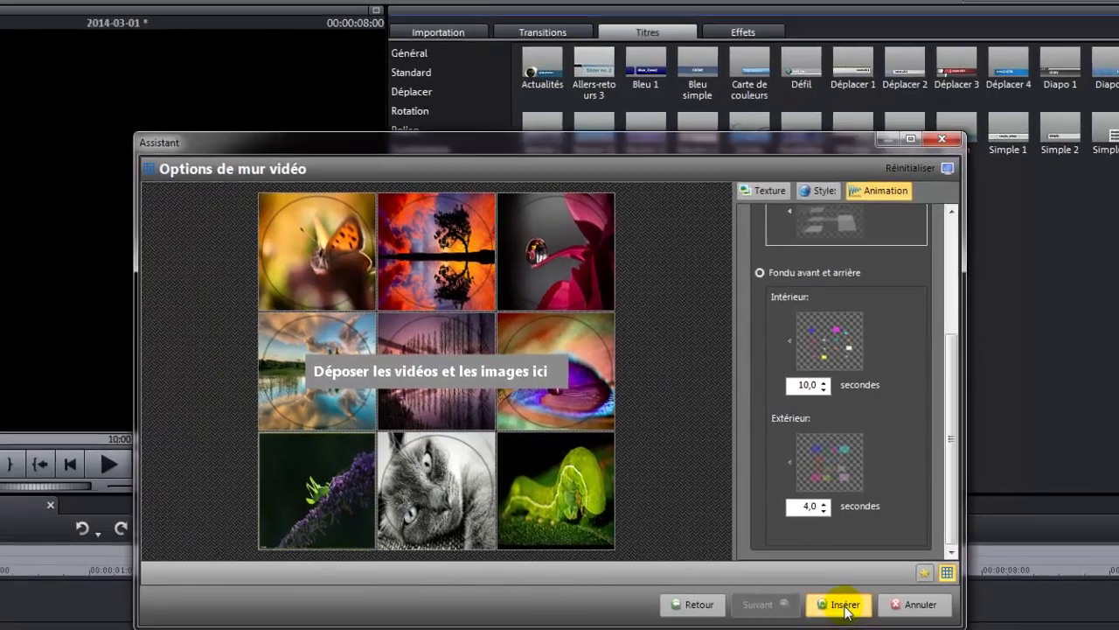
pyautogui.click(713, 601)
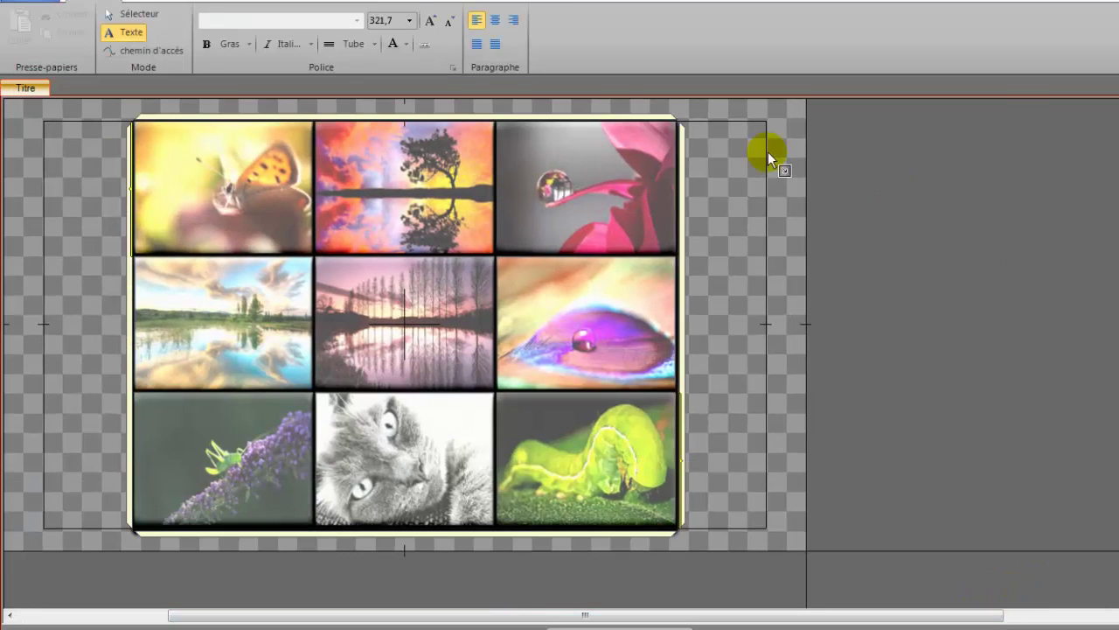
pyautogui.click(719, 259)
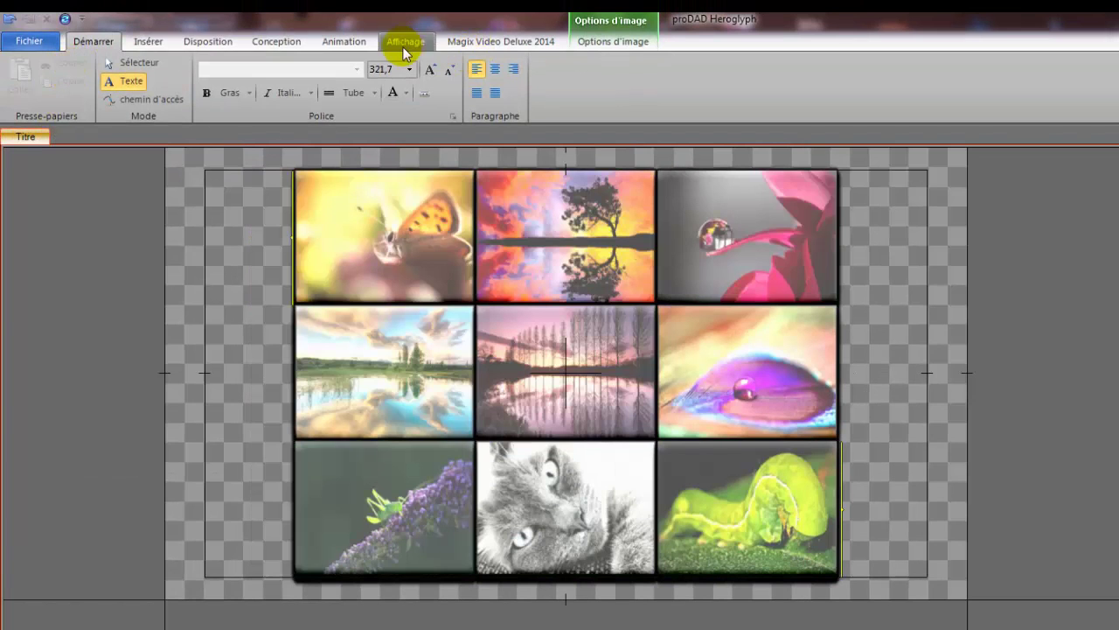
pyautogui.click(404, 42)
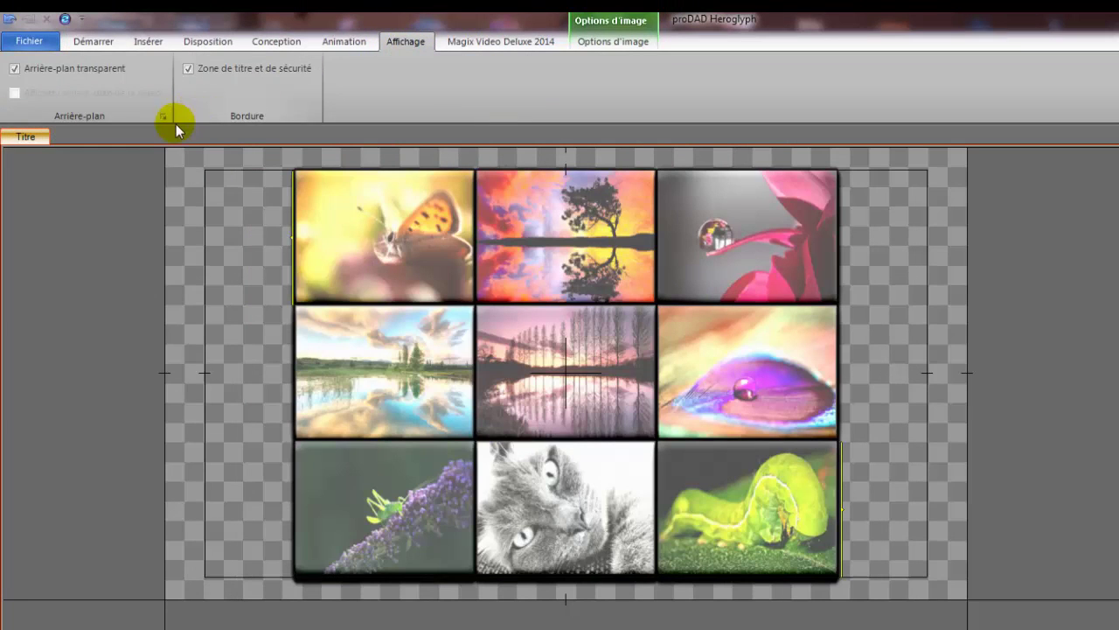
pyautogui.click(163, 115)
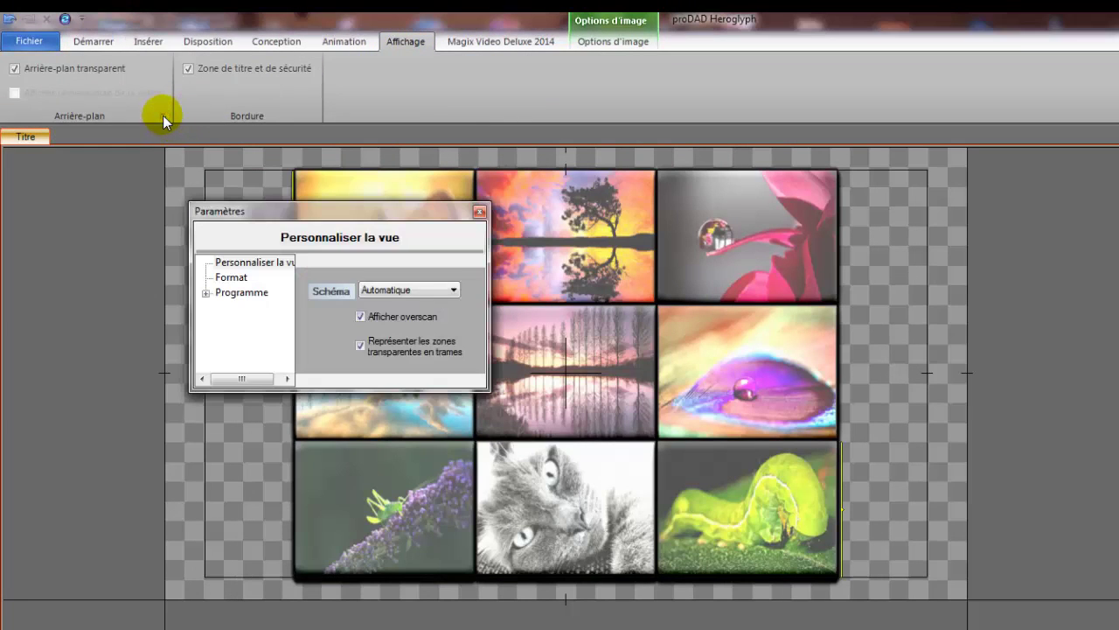
pyautogui.click(224, 278)
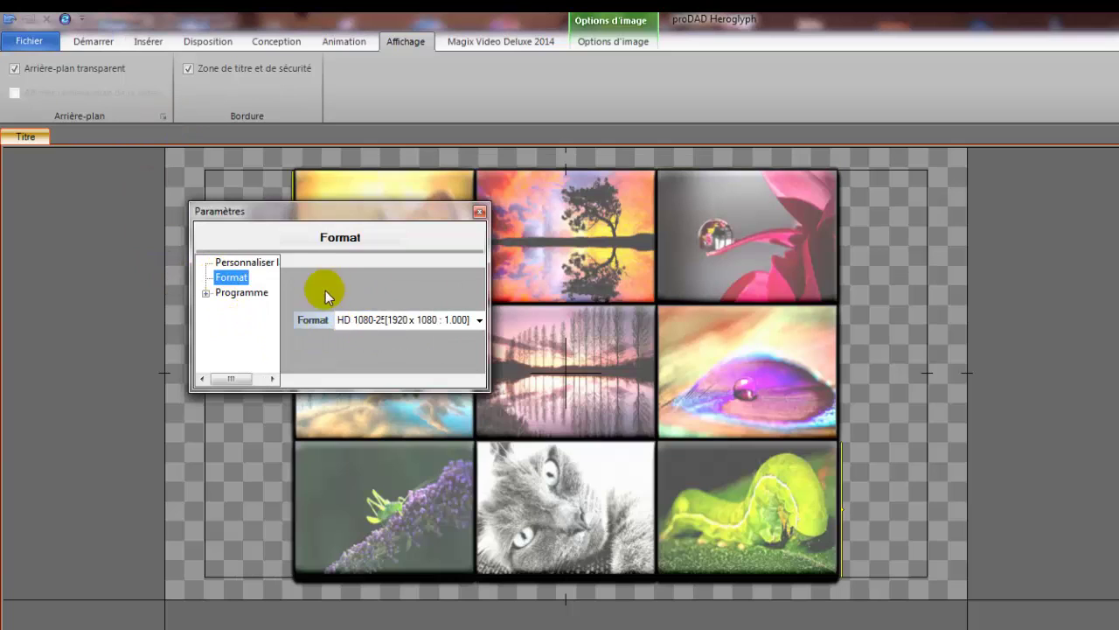
pyautogui.click(480, 323)
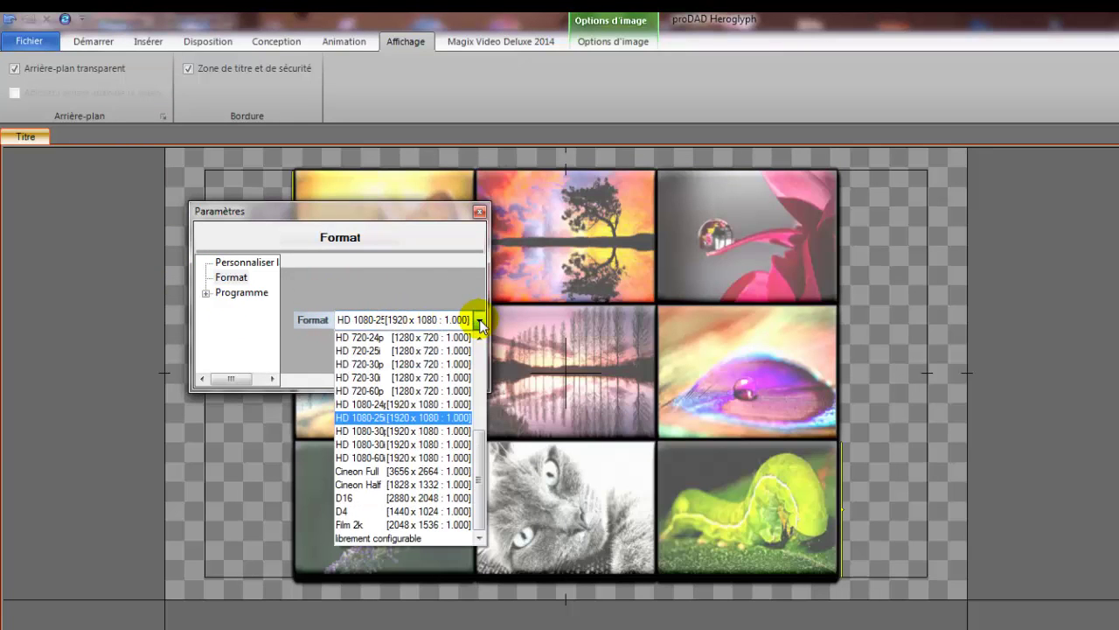
pyautogui.click(416, 418)
pyautogui.click(480, 211)
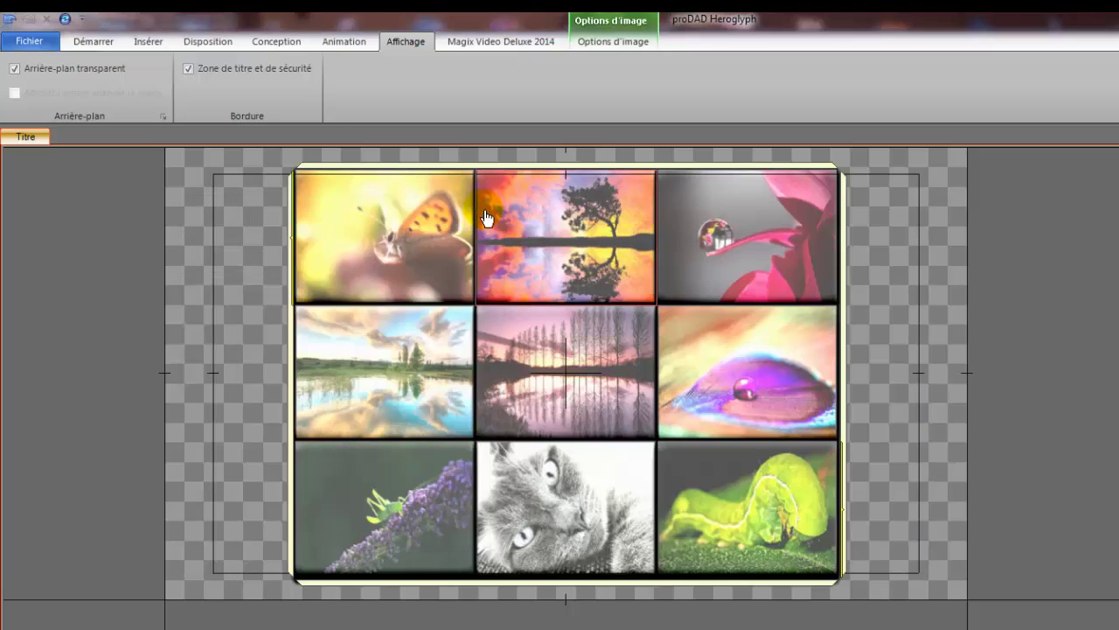
# - Apply the title to the Magix Video Deluxe 2014 project and preview the photo wall by playing and scrubbing the timeline
pyautogui.click(503, 41)
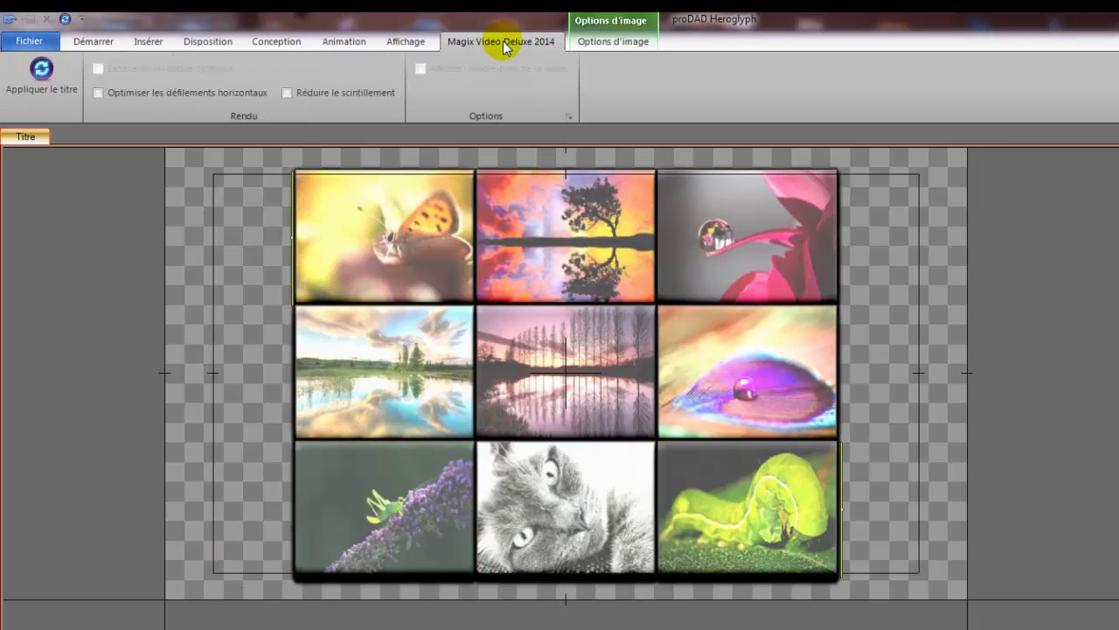
pyautogui.click(36, 77)
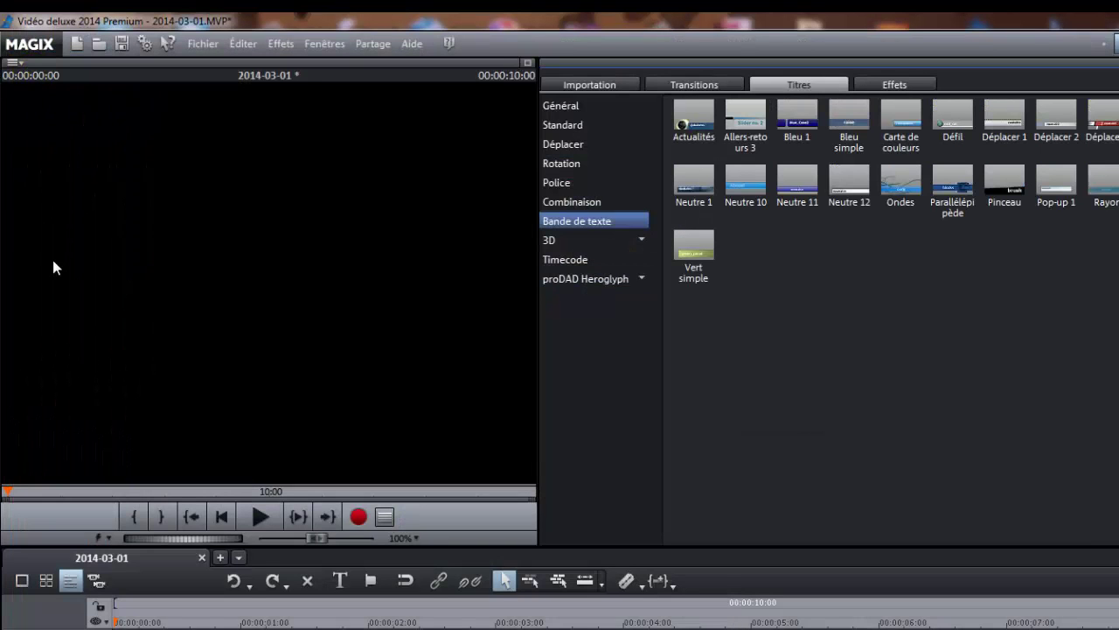
pyautogui.click(251, 516)
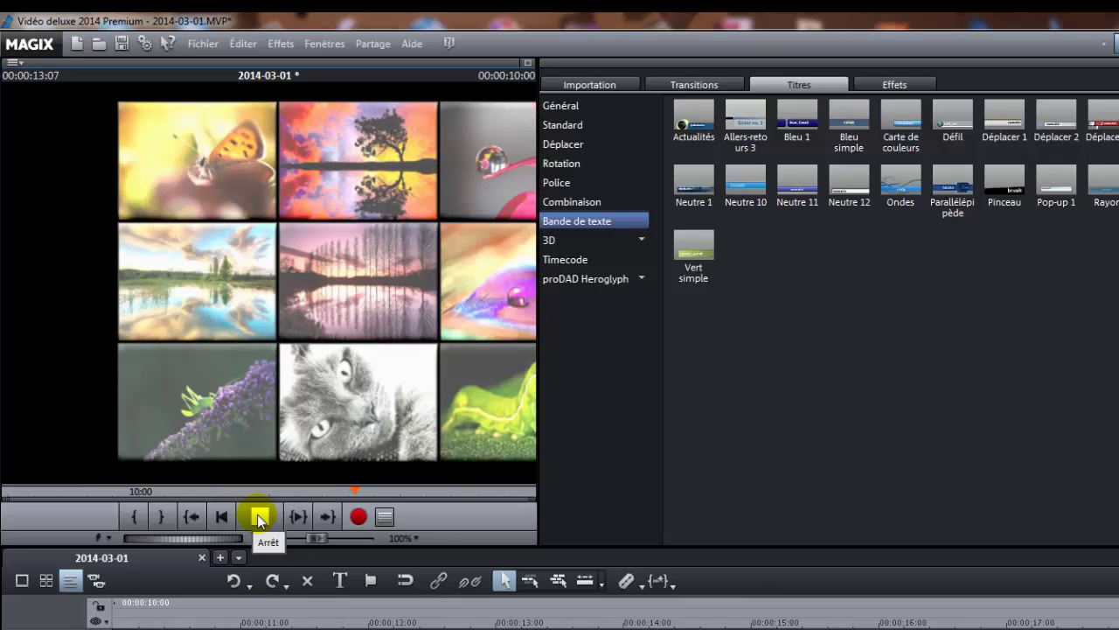
pyautogui.click(259, 517)
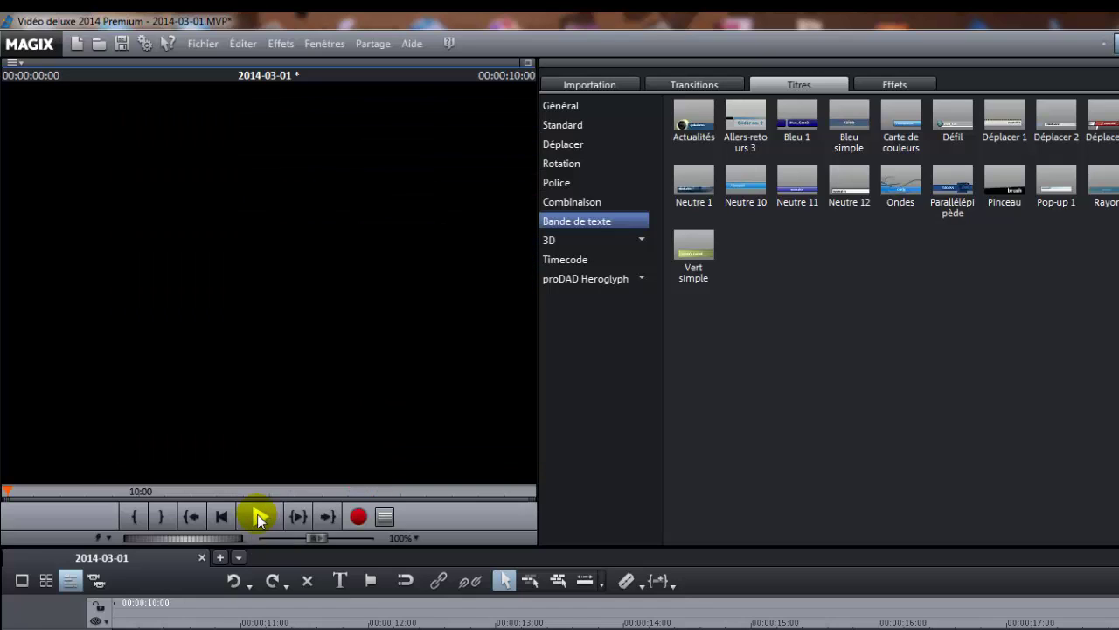
pyautogui.click(117, 621)
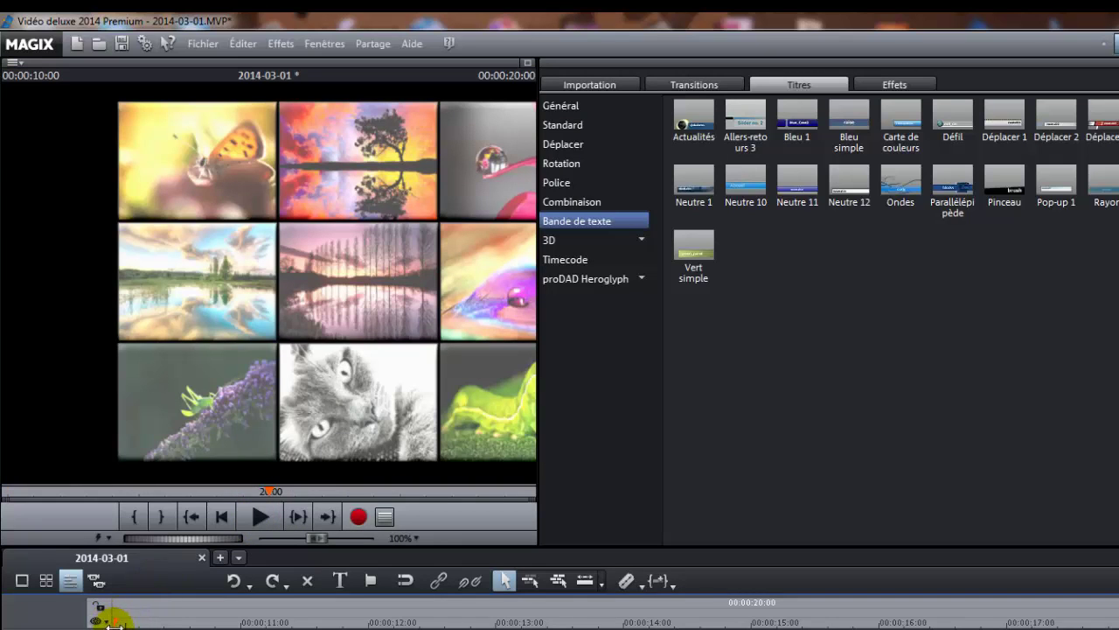
pyautogui.moveTo(112, 620); pyautogui.dragTo(173, 620)
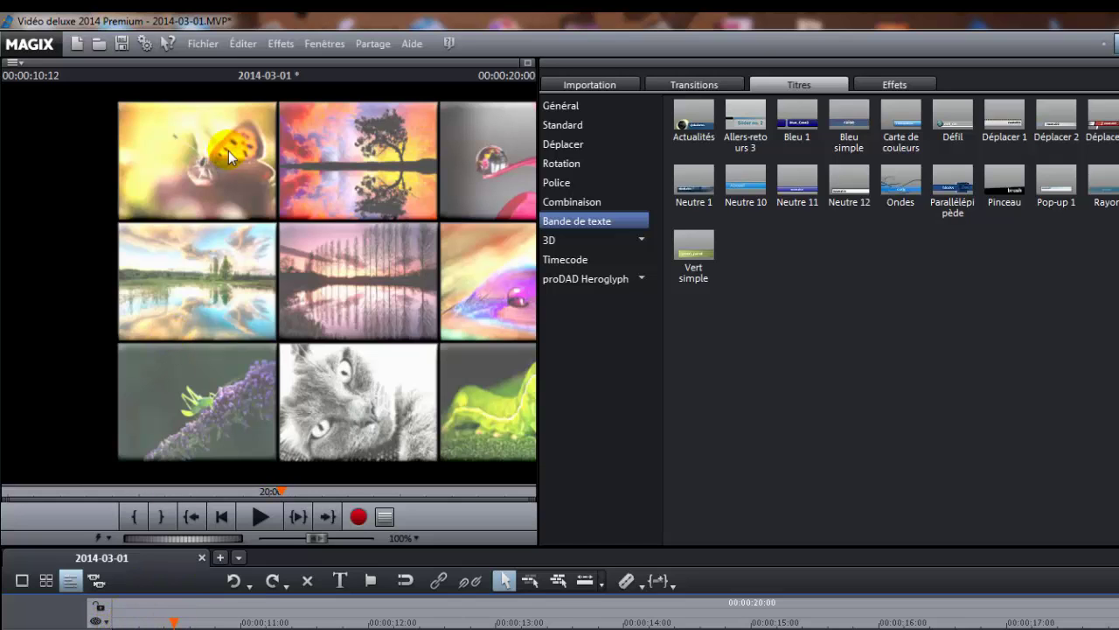
# - Set the film's video configuration to HDTV 1080i PAL 16:9 (1920x1080; 25 fps) and adjust the video monitor's proportions to match
pyautogui.click(208, 45)
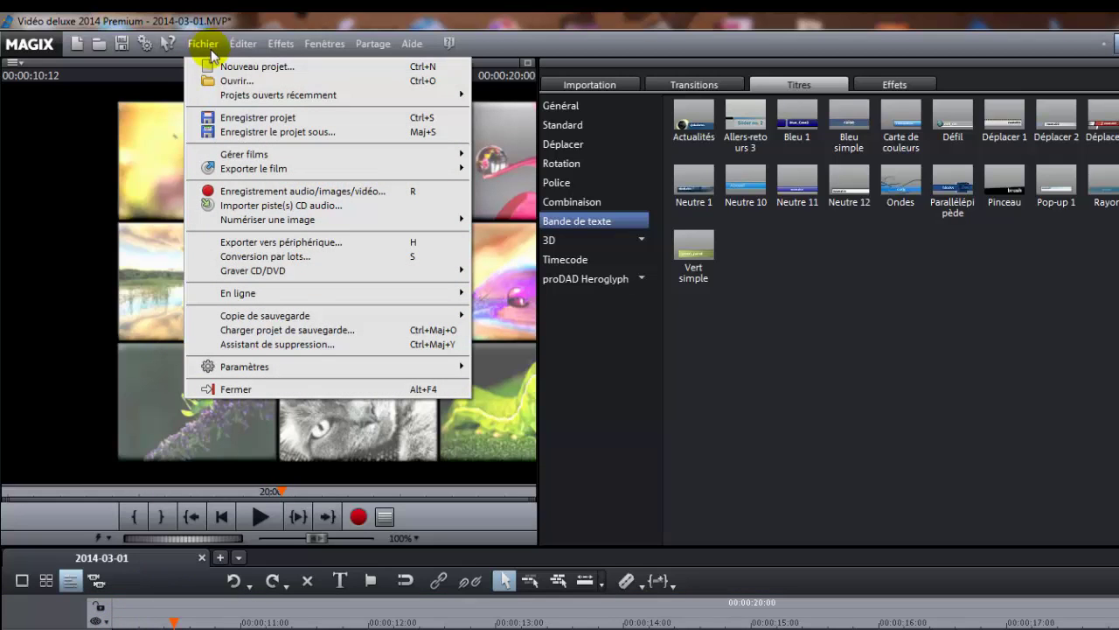
pyautogui.moveTo(308, 367)
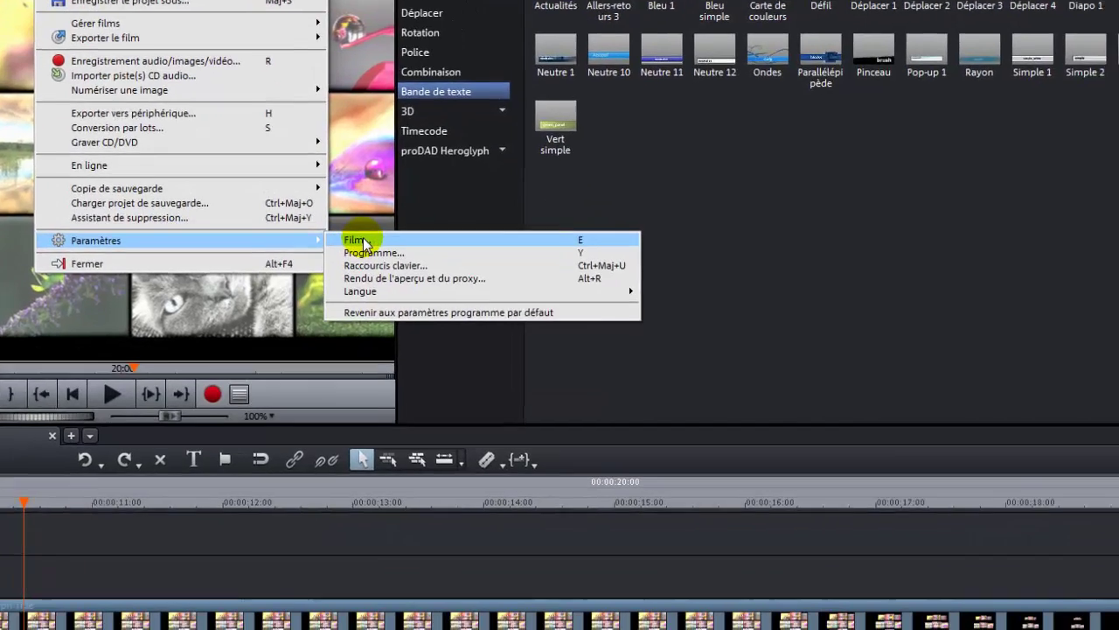
pyautogui.click(364, 243)
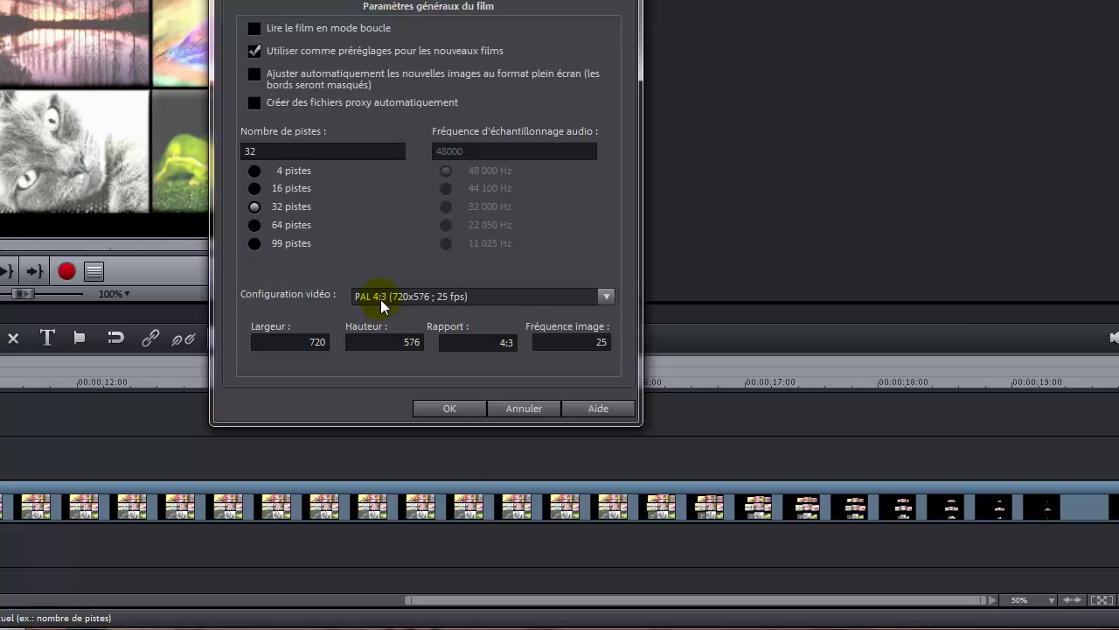
pyautogui.click(605, 297)
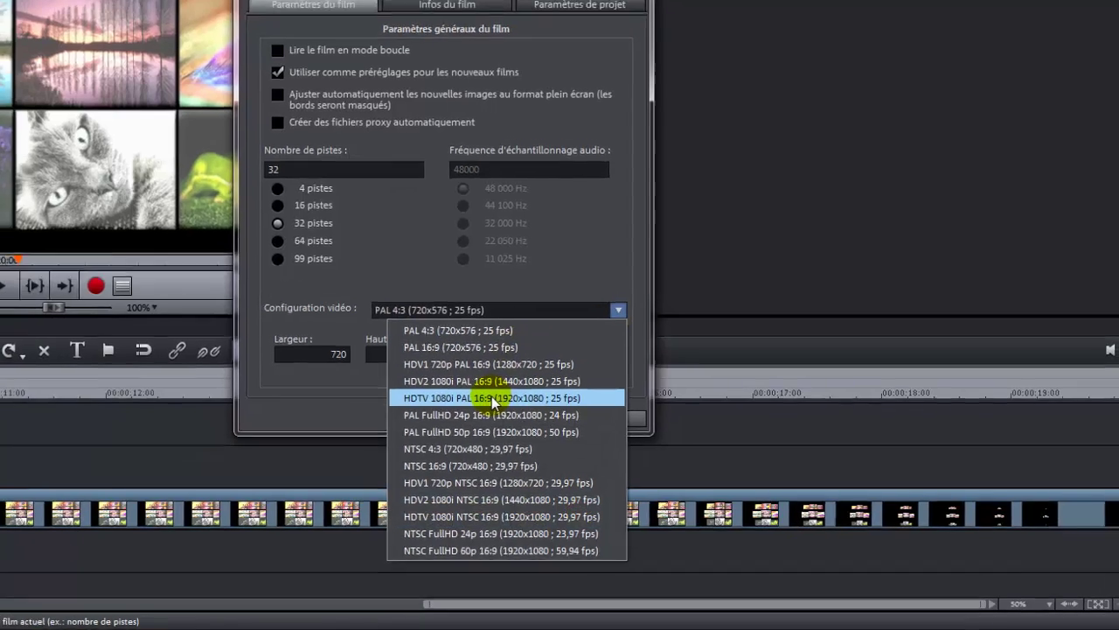
pyautogui.click(494, 398)
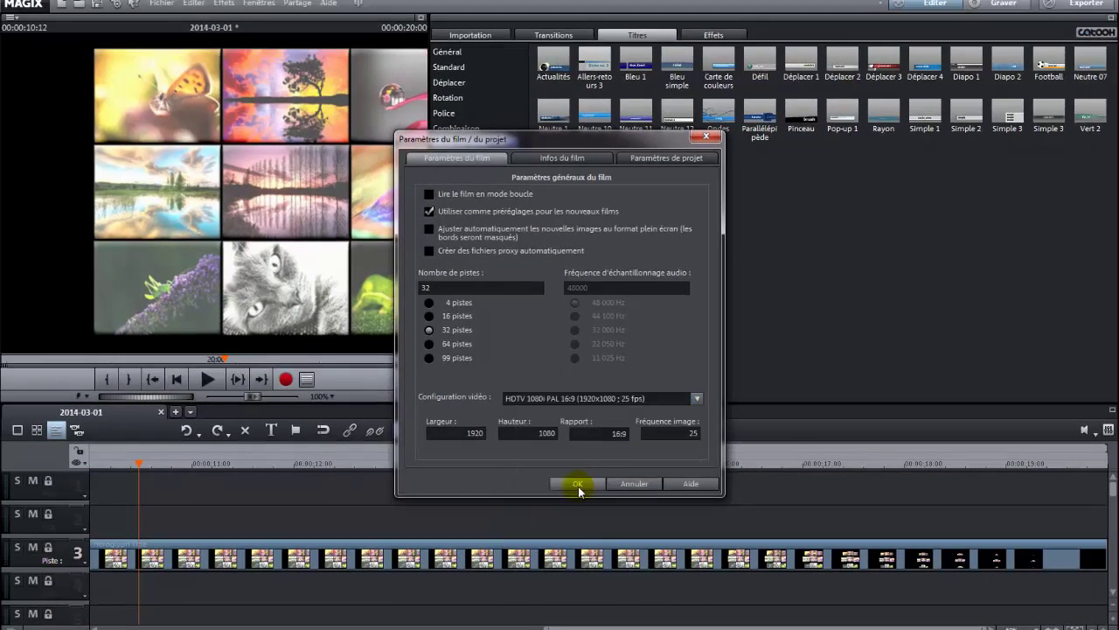
pyautogui.click(578, 485)
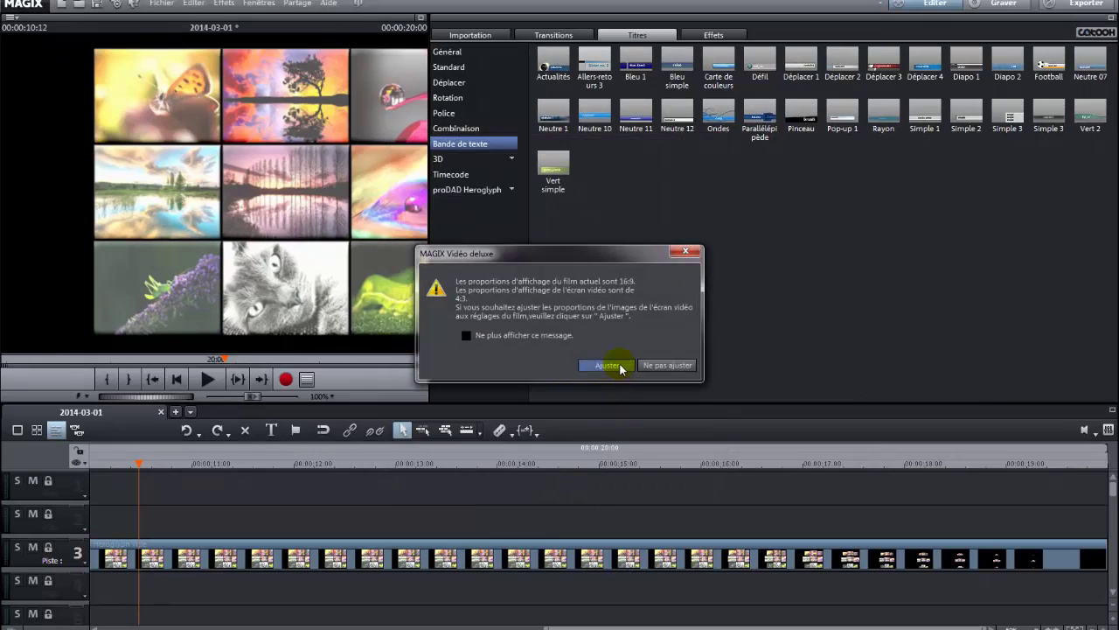
pyautogui.click(618, 365)
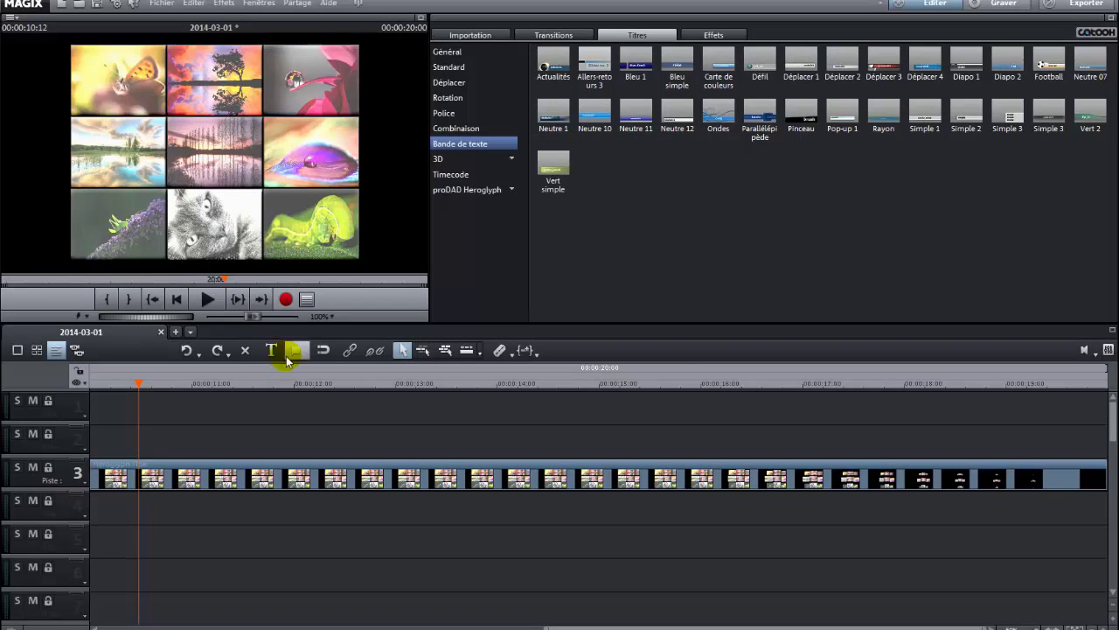
# - Play the photo wall title from the start of the film to review its animation, and stop playback near the end
pyautogui.click(177, 299)
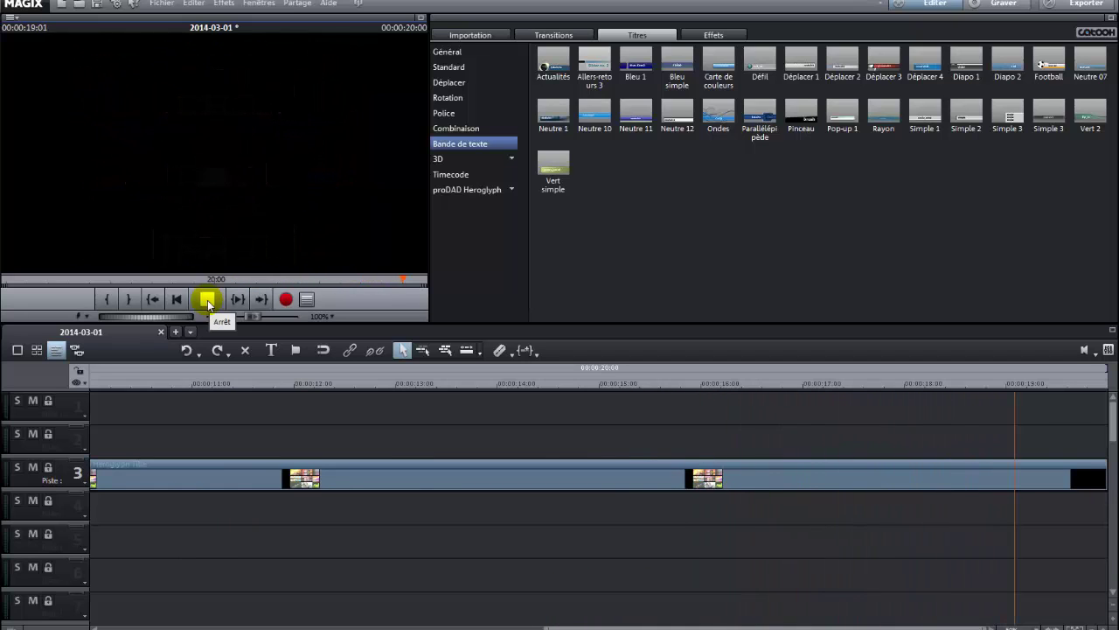
pyautogui.click(207, 300)
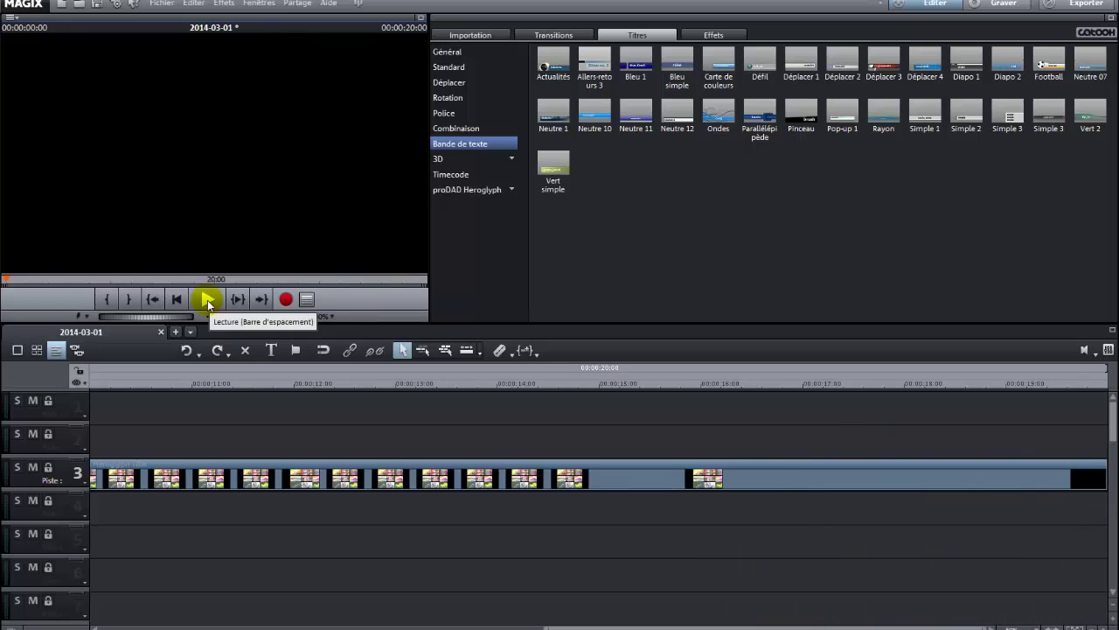